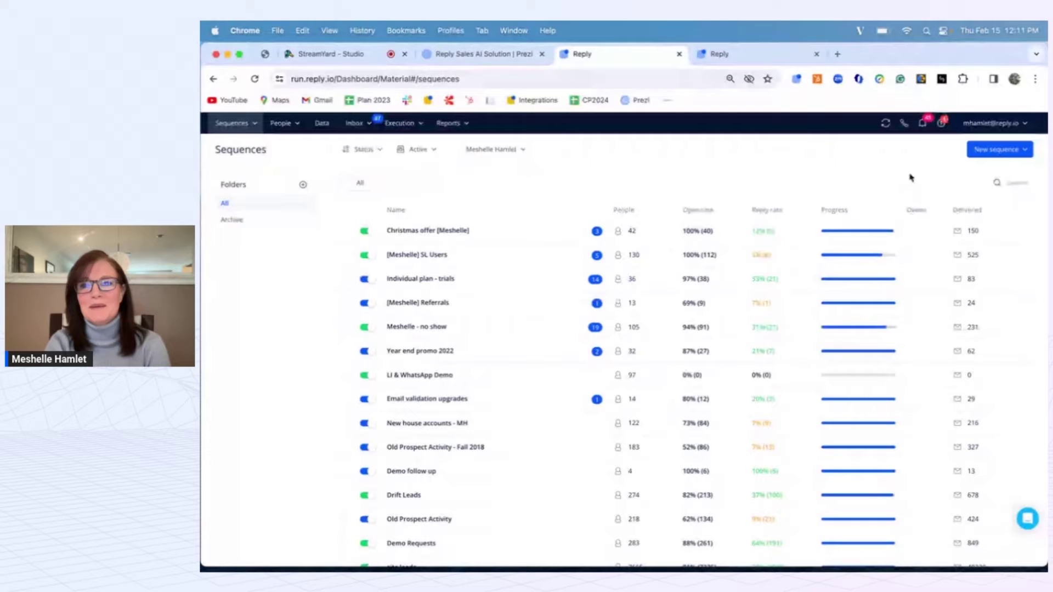
Step: Browse the Reply and Team sequence templates, then close the template picker
{"action": "left_click", "coordinate": [994, 157]}
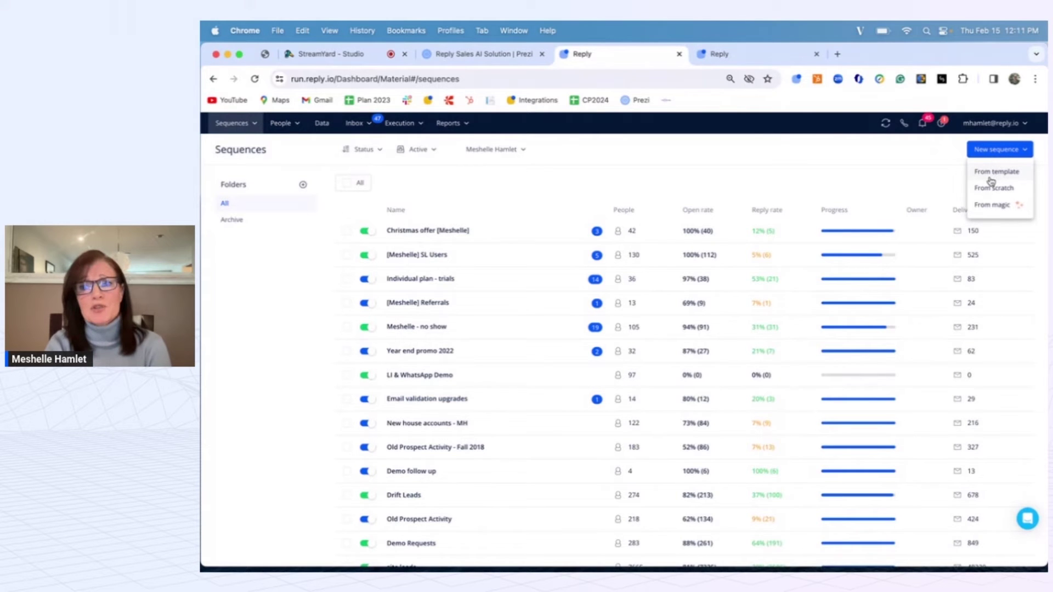
{"action": "left_click", "coordinate": [998, 172]}
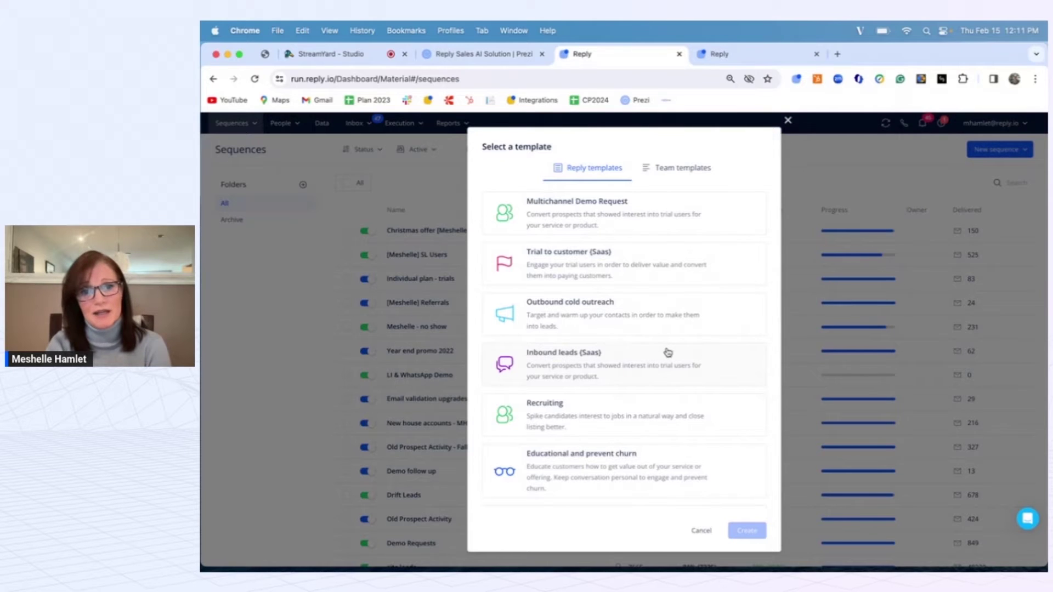
{"action": "left_click", "coordinate": [668, 171]}
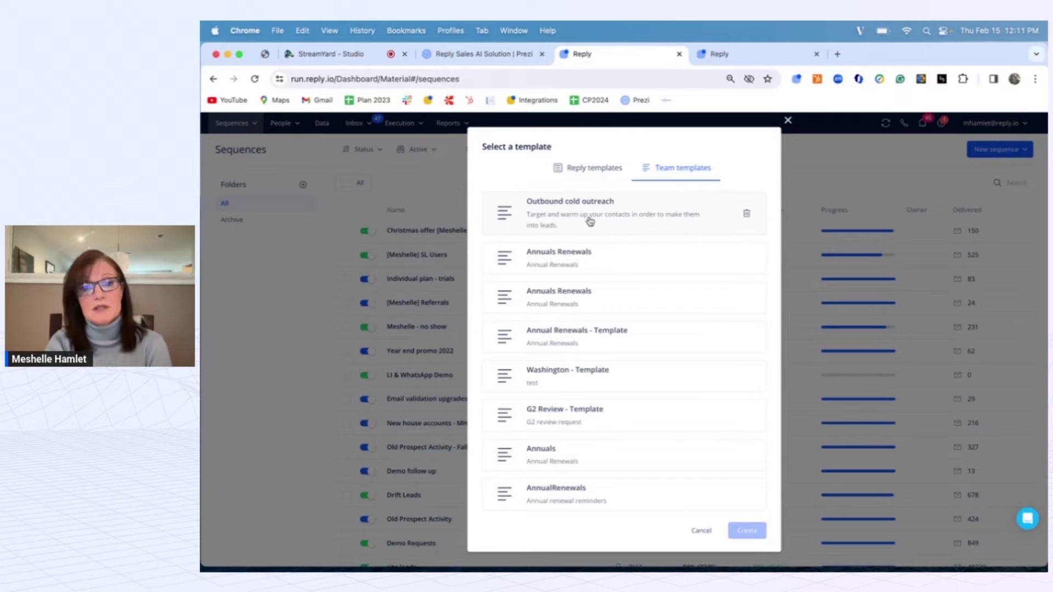
{"action": "left_click", "coordinate": [591, 170]}
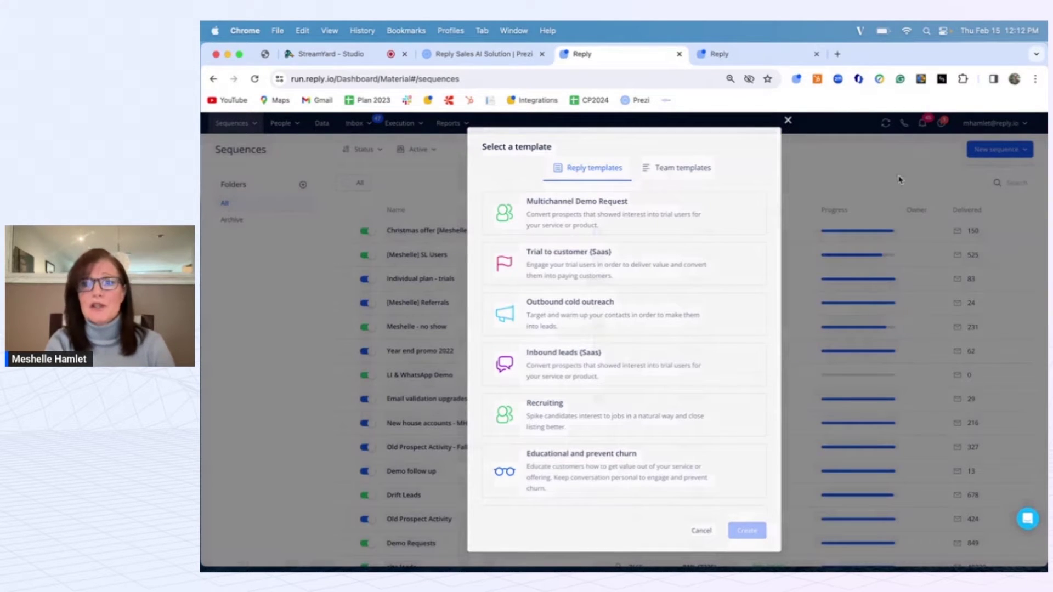
{"action": "left_click", "coordinate": [899, 179]}
{"action": "mouse_move", "coordinate": [980, 188]}
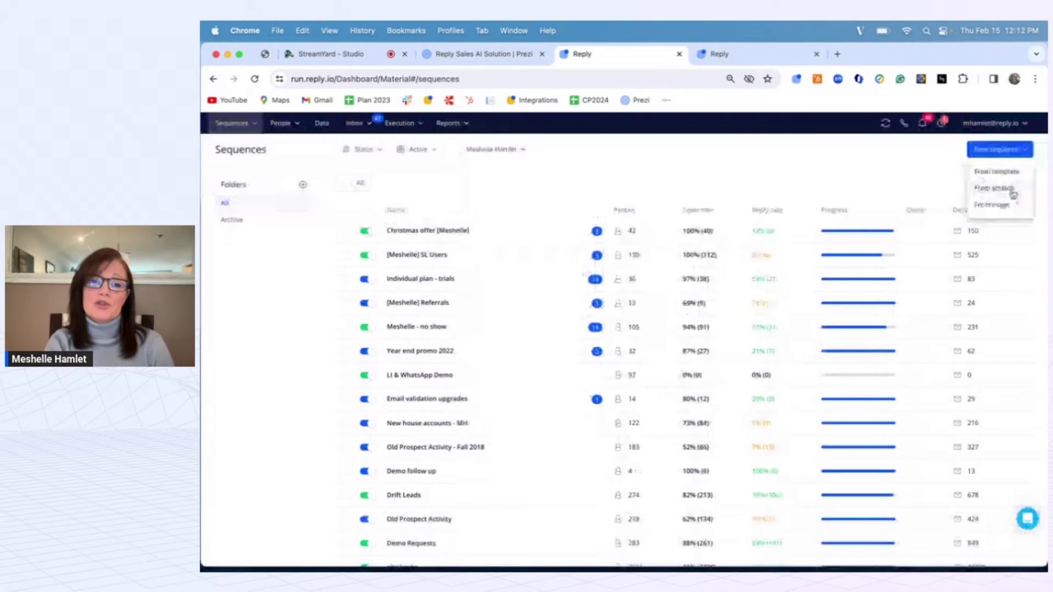
Step: Start a magic sequence and clear the old spam-domains text from the Jason AI prompt
{"action": "left_click", "coordinate": [992, 206]}
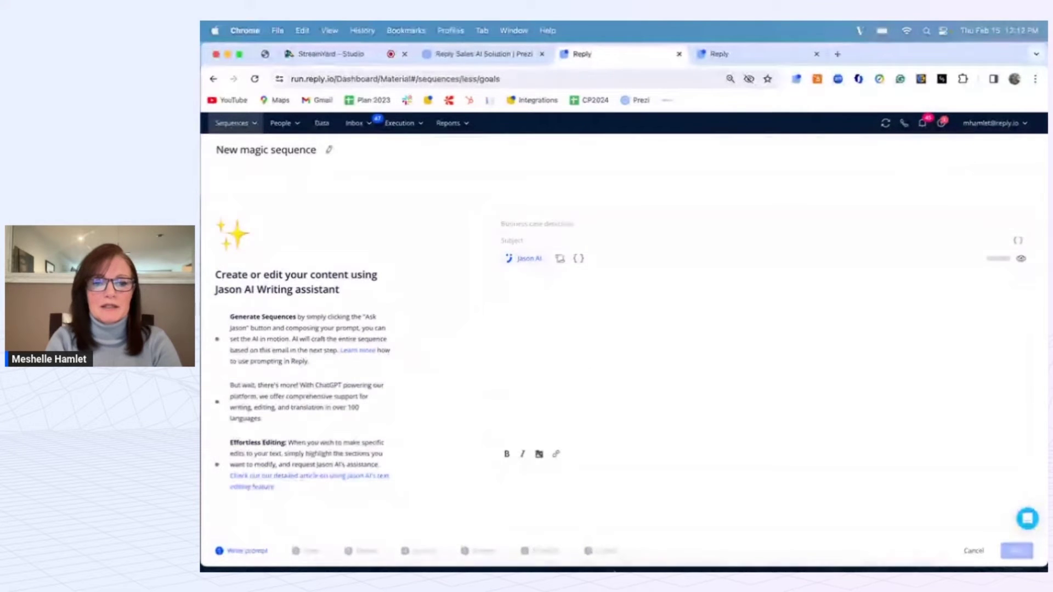
{"action": "left_click", "coordinate": [526, 259]}
{"action": "key", "text": "super+v"}
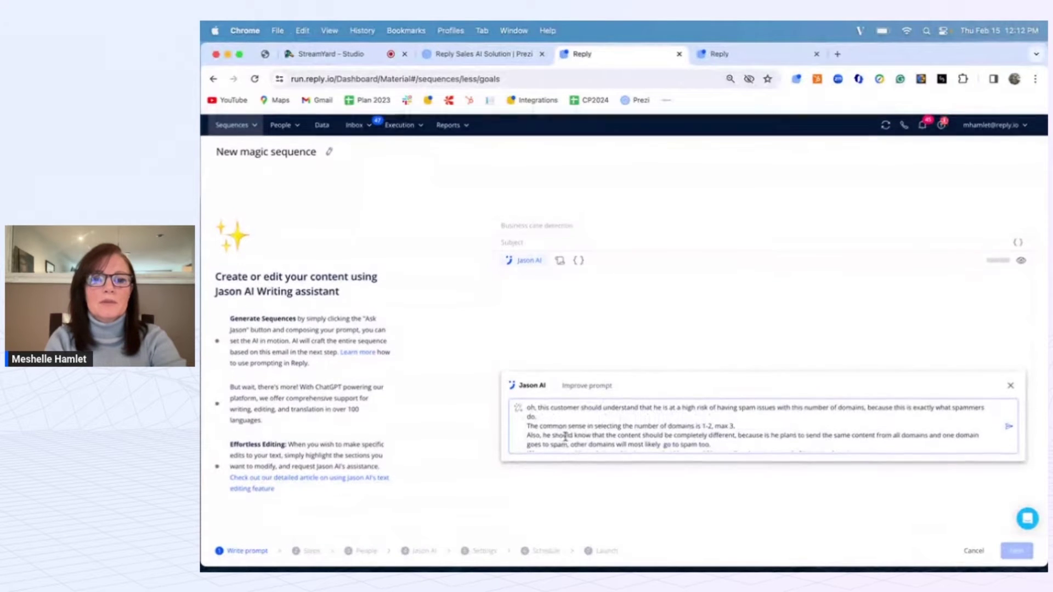
{"action": "triple_click", "coordinate": [565, 438]}
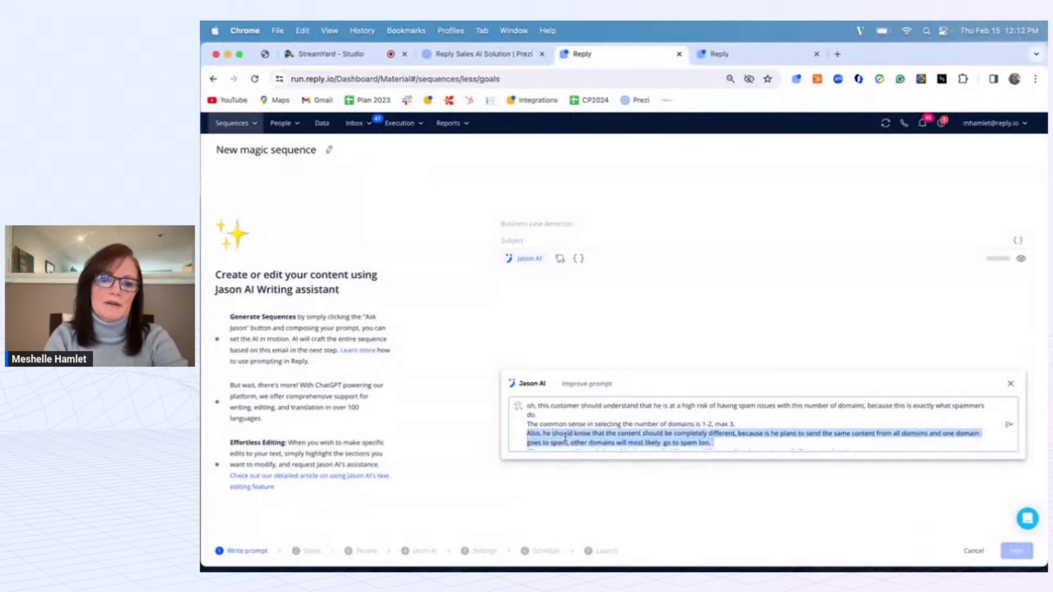
{"action": "scroll", "coordinate": [715, 437], "scroll_direction": "down", "scroll_amount": 3}
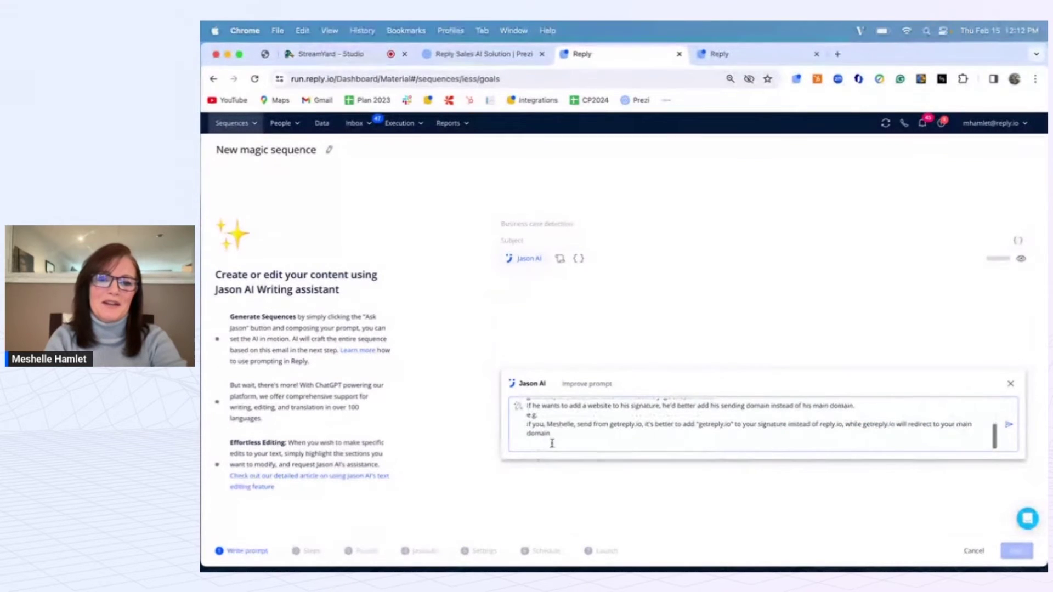
{"action": "left_click_drag", "start_coordinate": [550, 437], "coordinate": [516, 392]}
{"action": "key", "text": "BackSpace"}
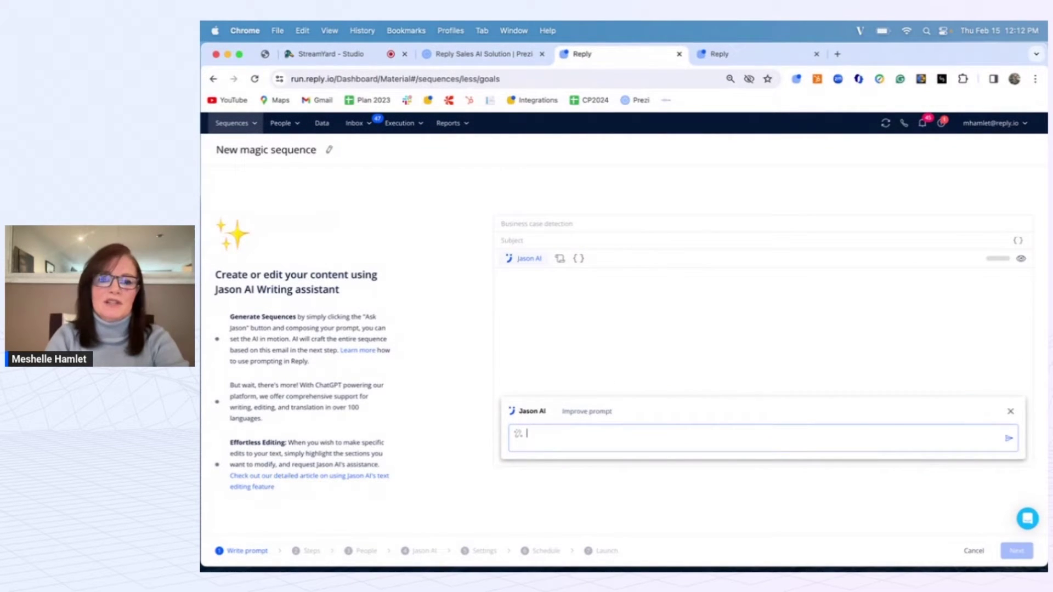
Step: Paste the progress-tracking feature prompt from Notes into the Jason AI prompt box
{"action": "mouse_move", "coordinate": [569, 568]}
{"action": "left_click", "coordinate": [586, 551]}
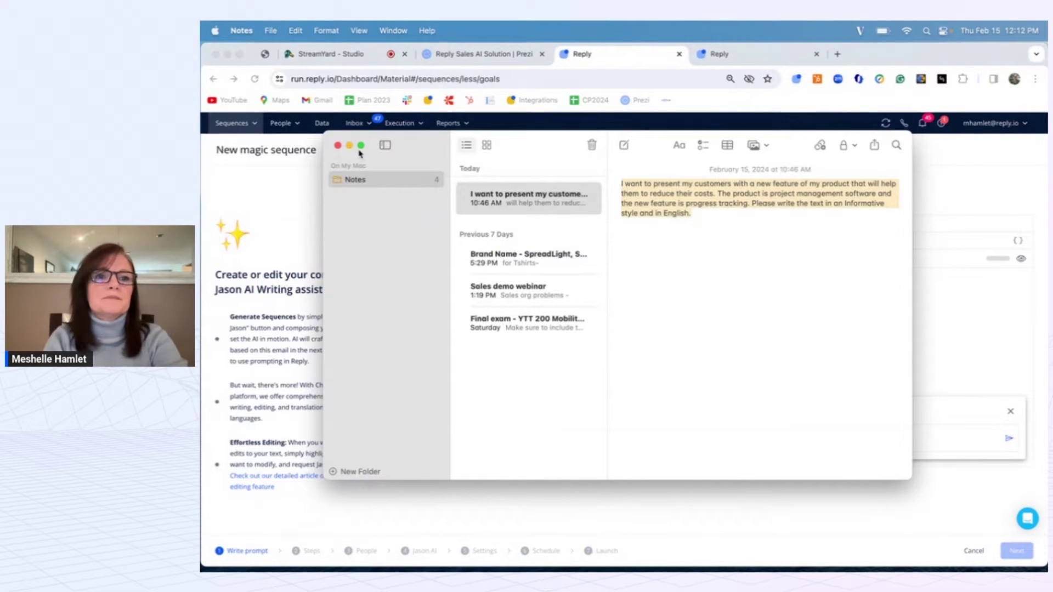
{"action": "left_click", "coordinate": [337, 146]}
{"action": "left_click", "coordinate": [586, 439]}
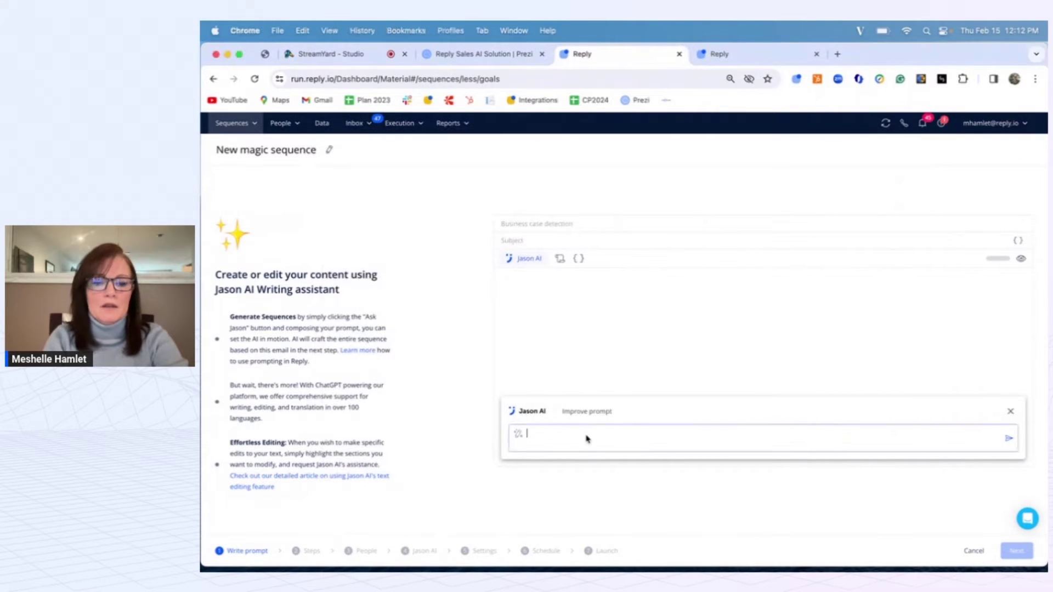
{"action": "type", "text": "I want to present my customers with a new feature of my product that will help them to reduce their costs. The product is project management software and the new feature is progress tracking. Please write the text in an Informative style and in English."}
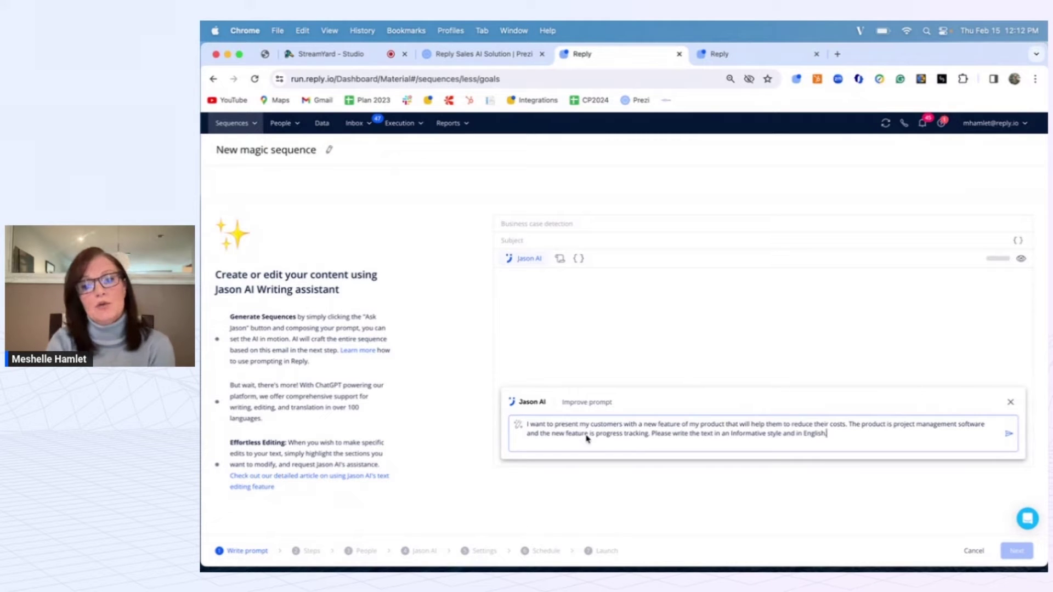
Step: Refine the prompt to Friendly, Persuasive and shorter, and generate the first email
{"action": "left_click", "coordinate": [587, 403]}
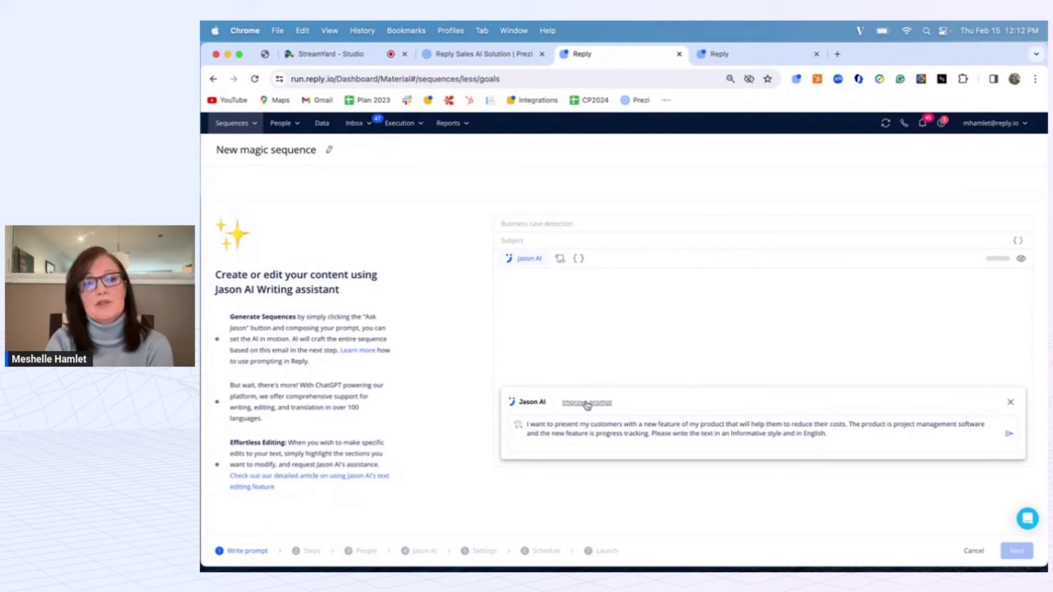
{"action": "left_click", "coordinate": [598, 328]}
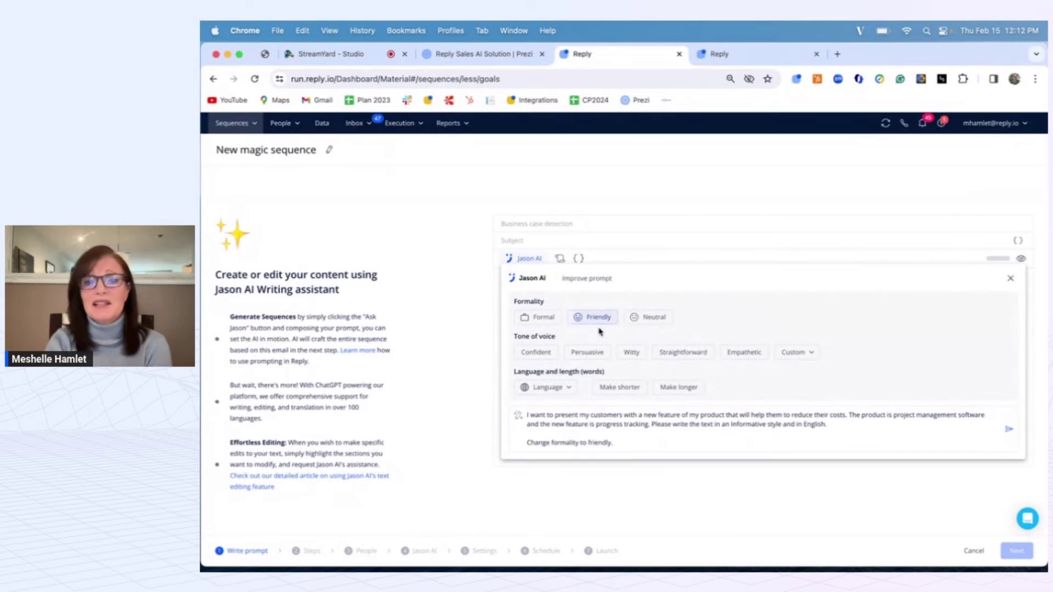
{"action": "left_click", "coordinate": [587, 353]}
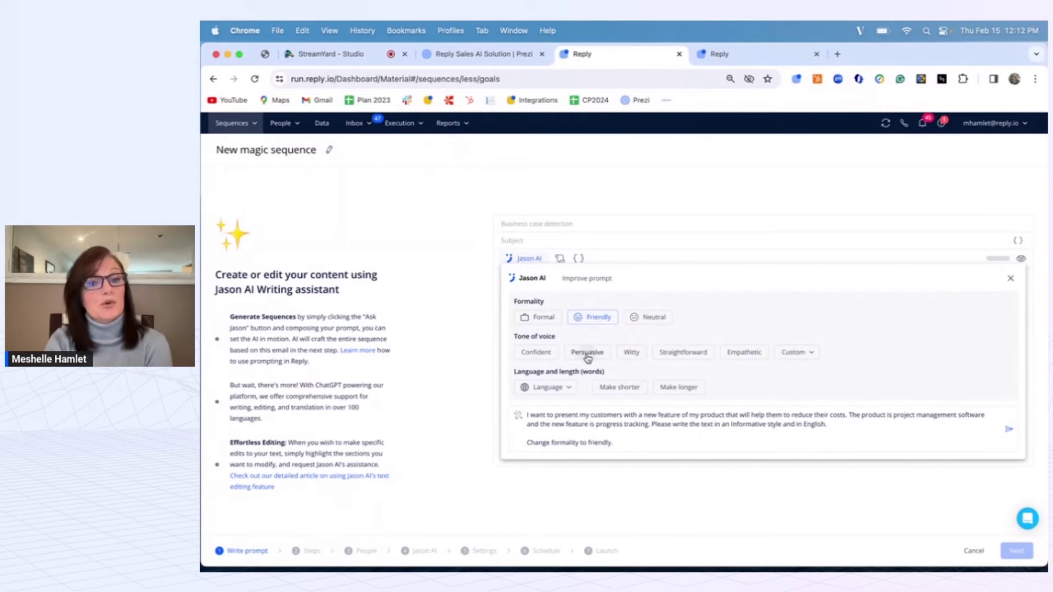
{"action": "left_click", "coordinate": [621, 378]}
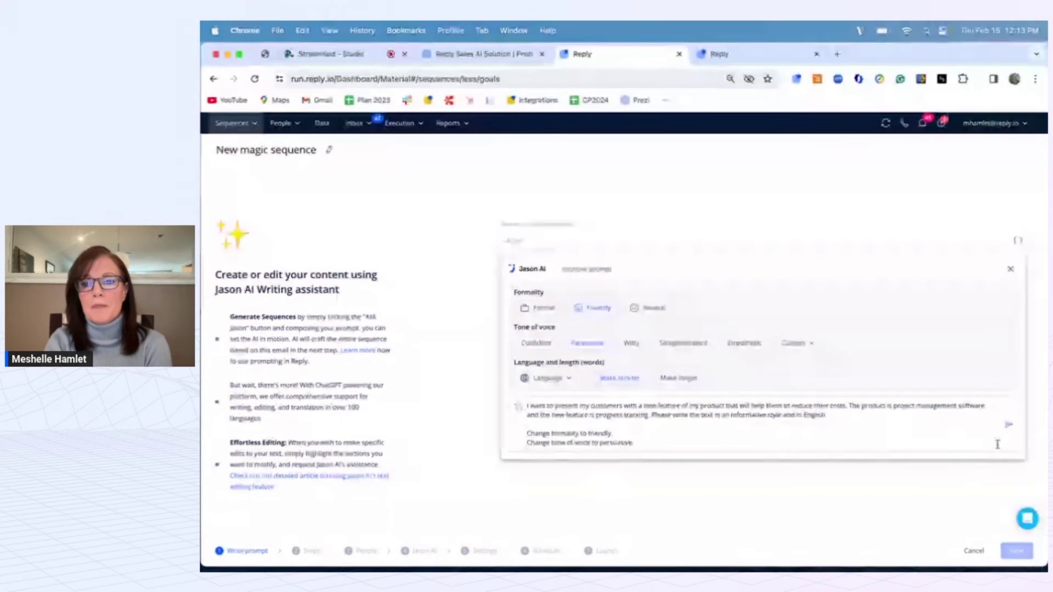
{"action": "left_click", "coordinate": [1009, 426]}
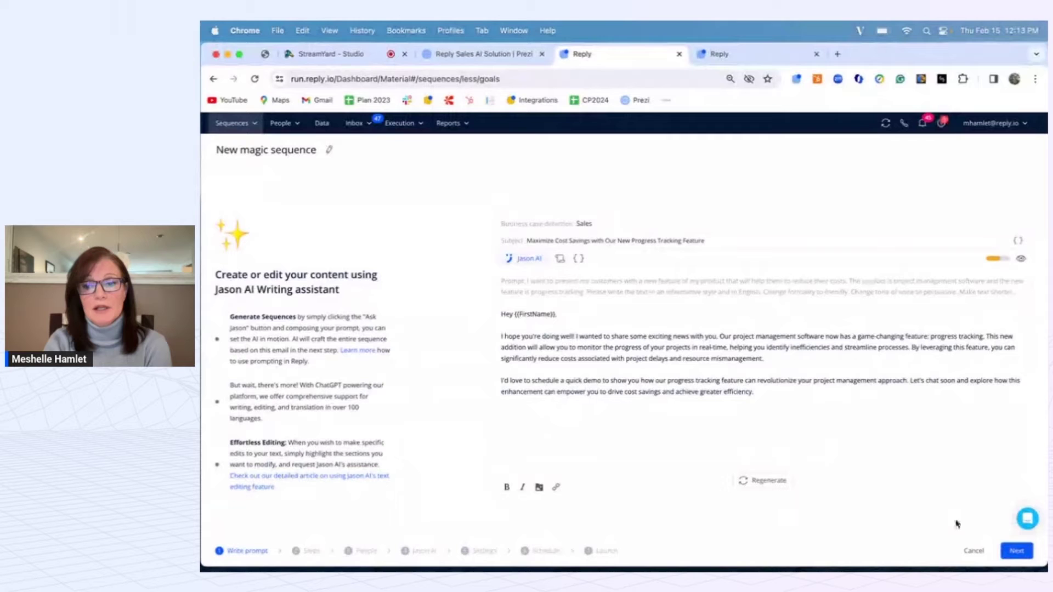
Step: Drag the follow-up email above View Profile - Manual so it becomes Step 2 - Day 1
{"action": "left_click", "coordinate": [1009, 553]}
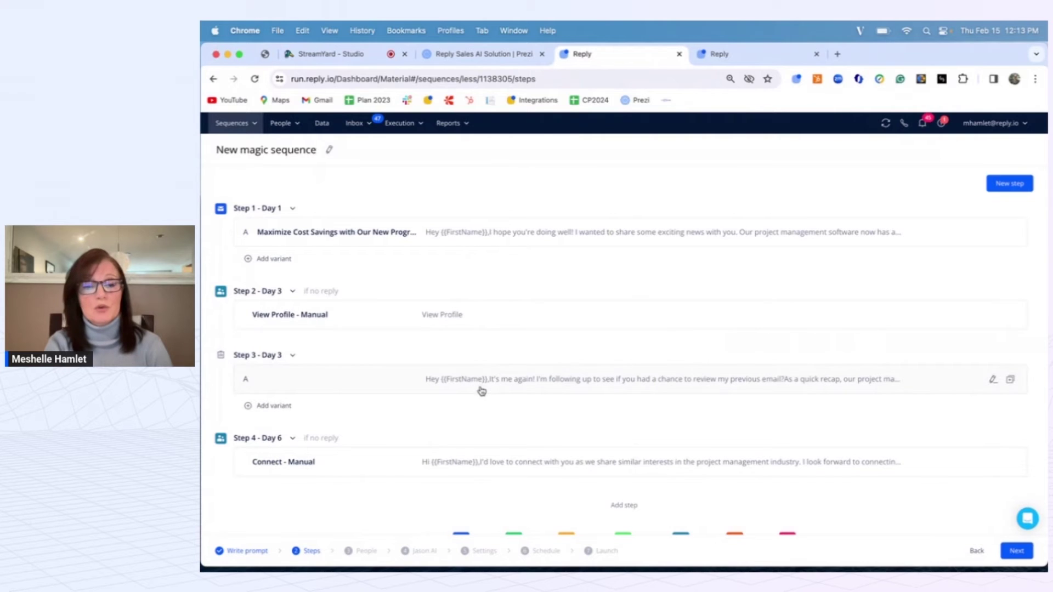
{"action": "left_click_drag", "start_coordinate": [332, 323], "coordinate": [358, 400]}
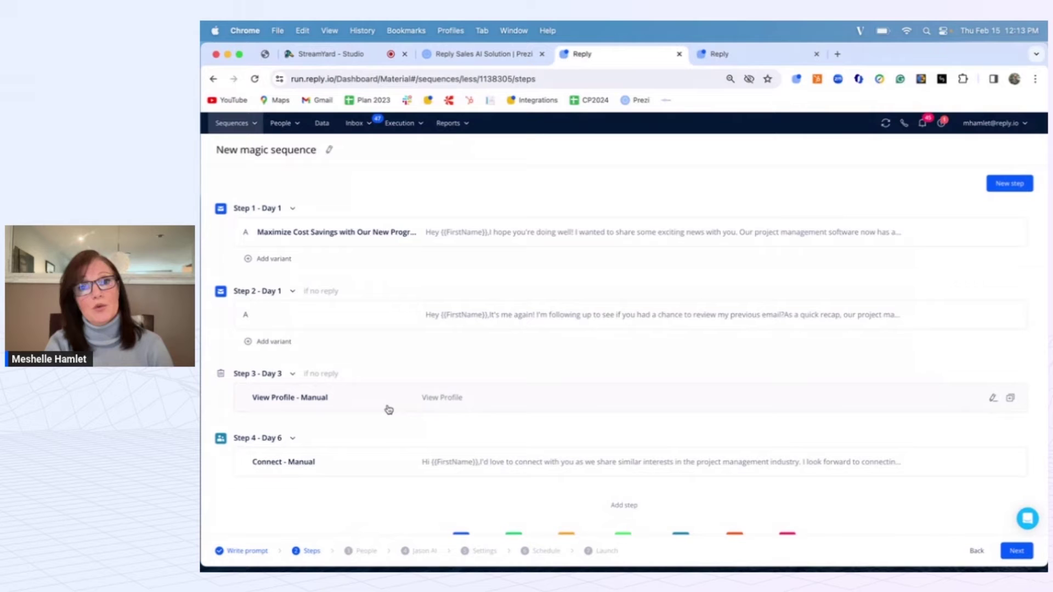
{"action": "scroll", "coordinate": [593, 364], "scroll_direction": "down", "scroll_amount": 3}
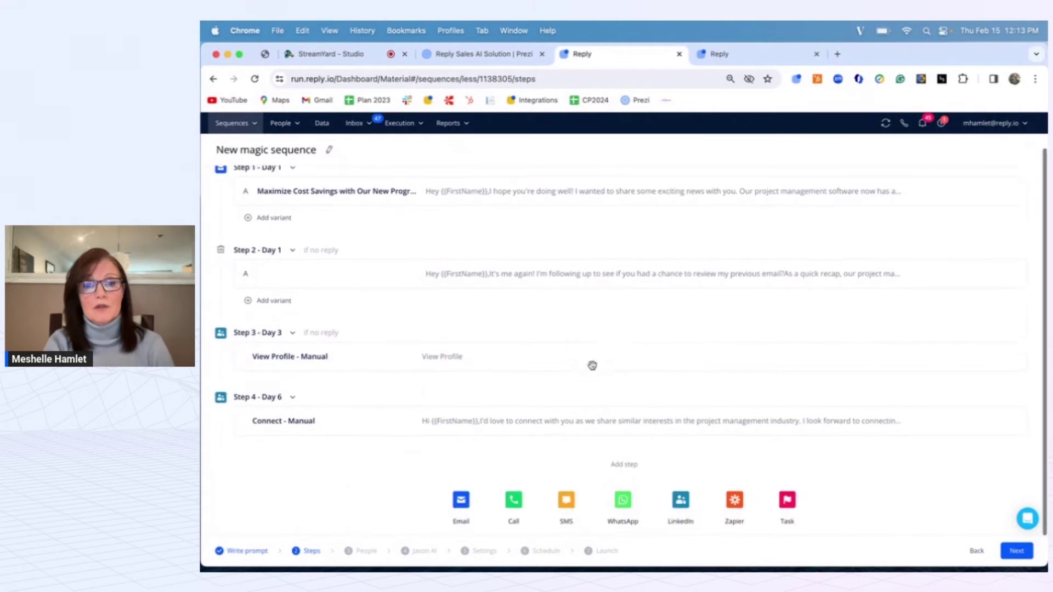
{"action": "scroll", "coordinate": [592, 364], "scroll_direction": "up", "scroll_amount": 4}
{"action": "scroll", "coordinate": [592, 365], "scroll_direction": "down", "scroll_amount": 1}
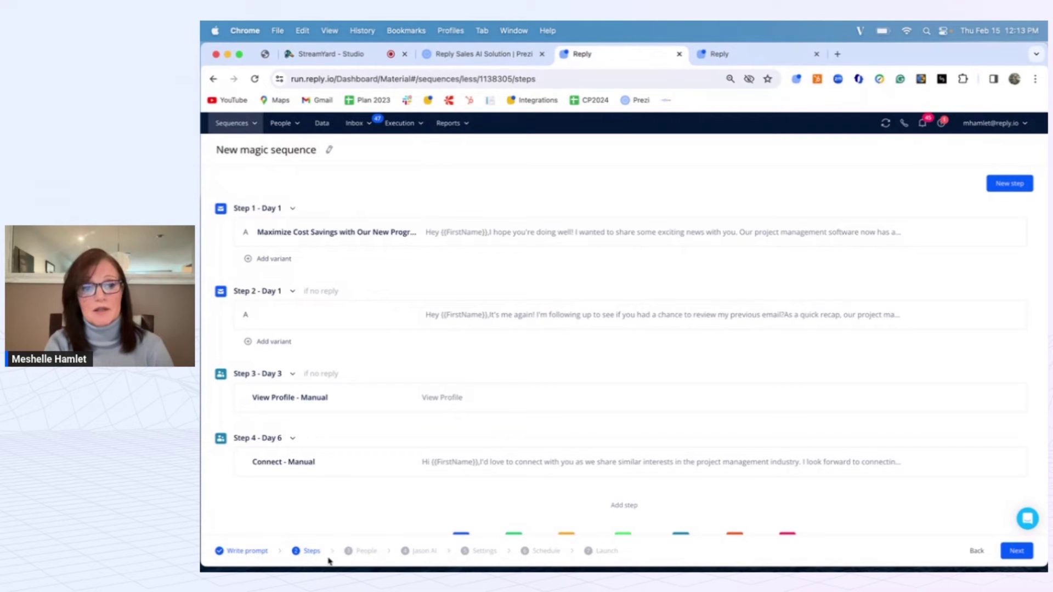
Step: Filter the contact database search by the Retail industry
{"action": "left_click", "coordinate": [1016, 552]}
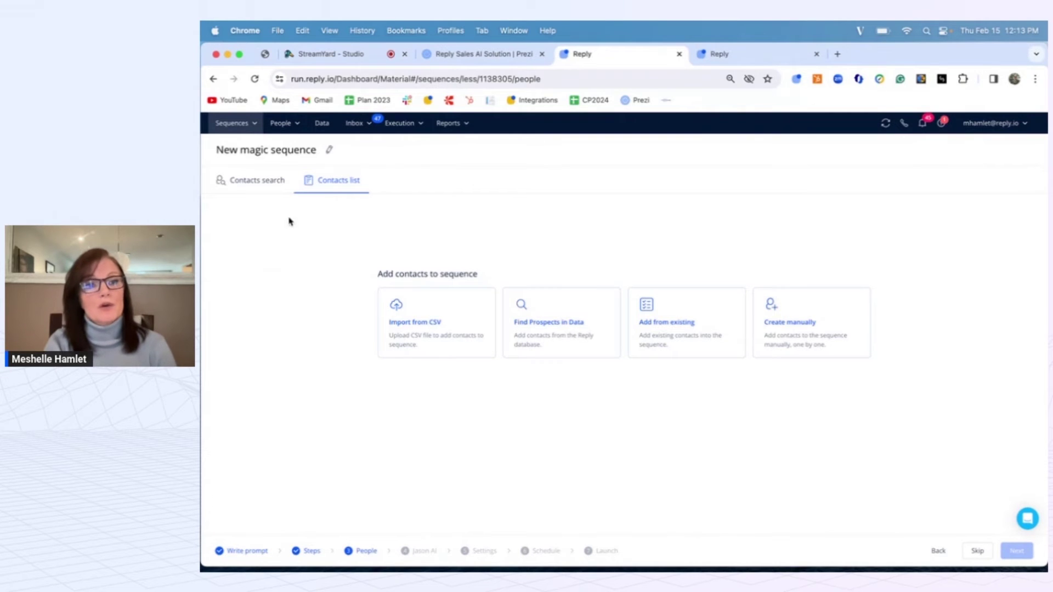
{"action": "left_click", "coordinate": [253, 182]}
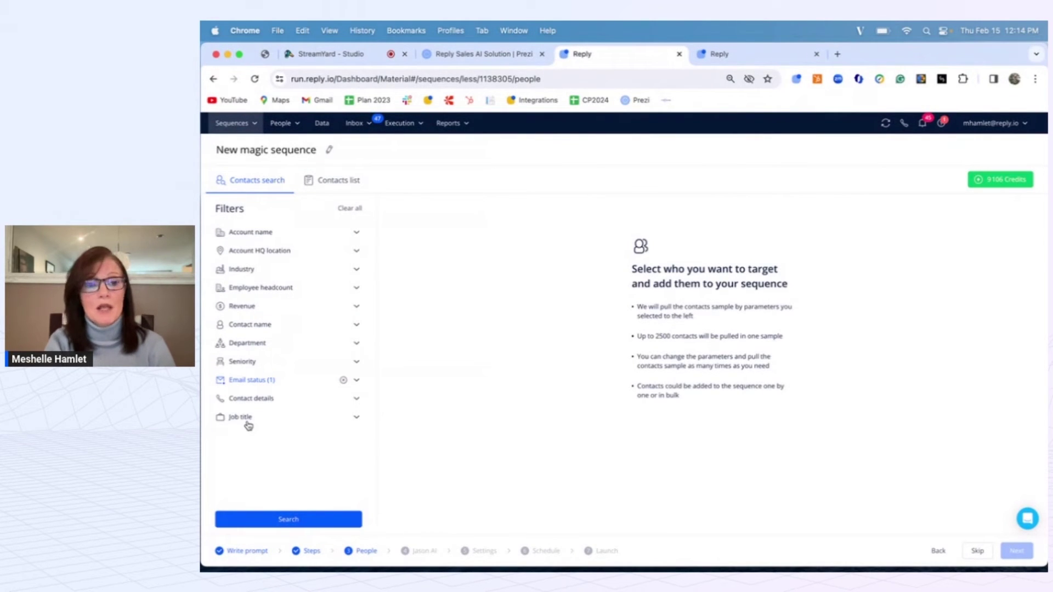
{"action": "left_click", "coordinate": [237, 272]}
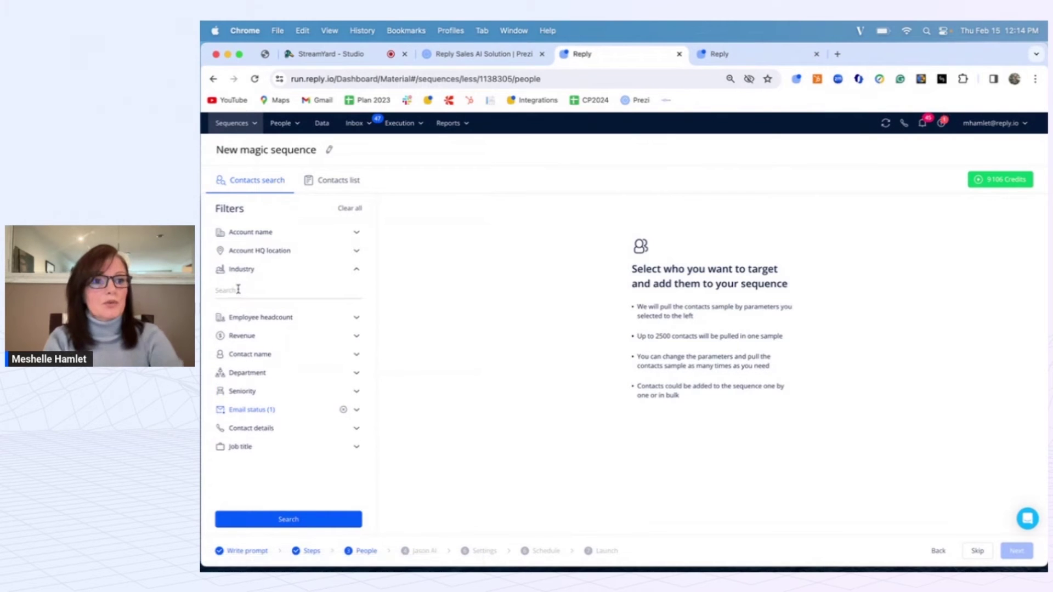
{"action": "left_click", "coordinate": [238, 290]}
{"action": "type", "text": "retail"}
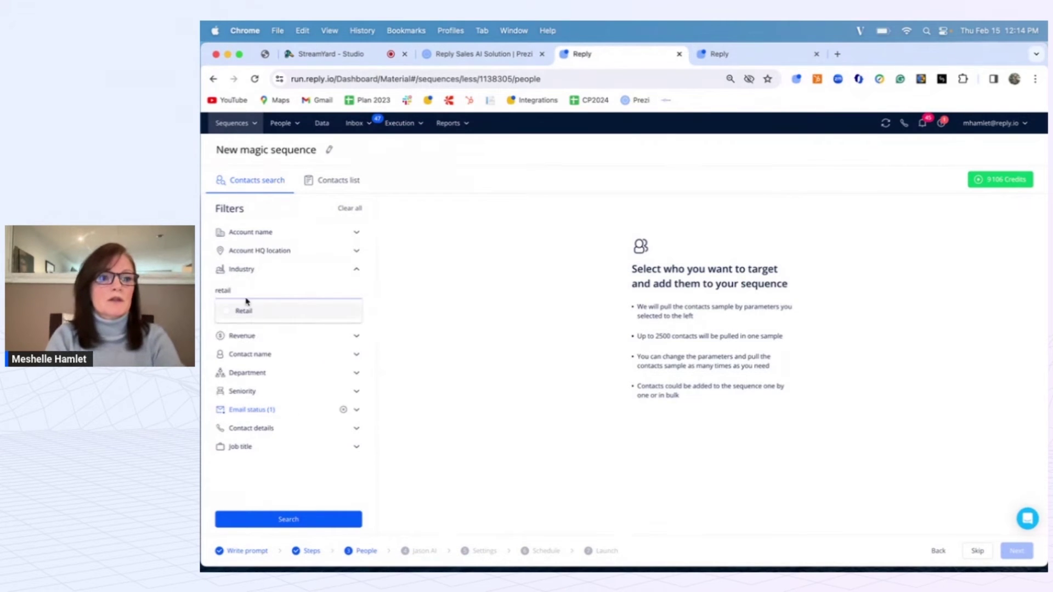
{"action": "left_click", "coordinate": [243, 311]}
Step: Run the Retail contact search, try the selection options, then leave all 197,636 results unselected
{"action": "left_click", "coordinate": [296, 519]}
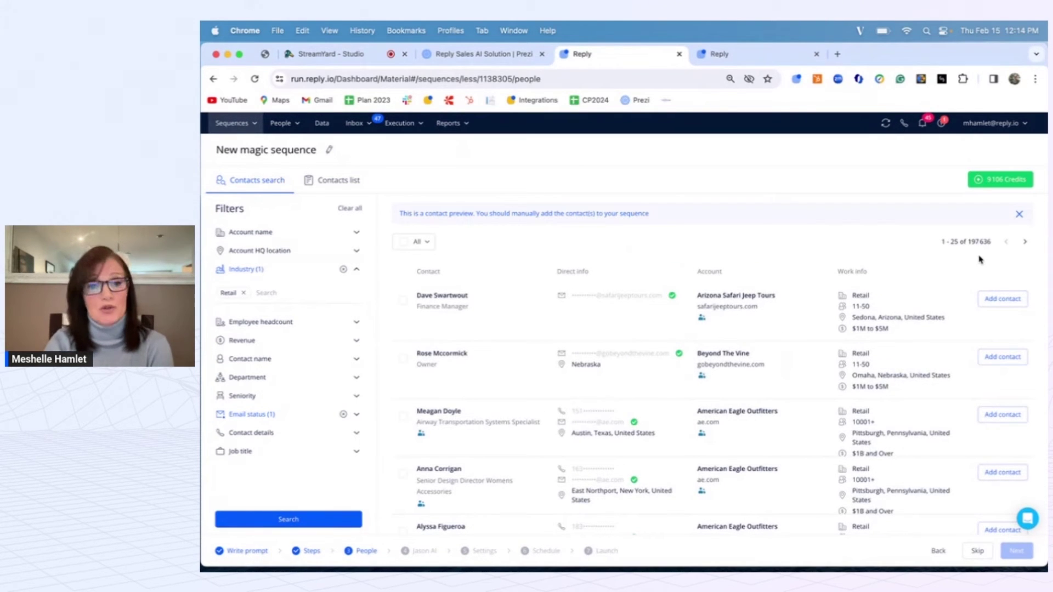
{"action": "left_click", "coordinate": [404, 302]}
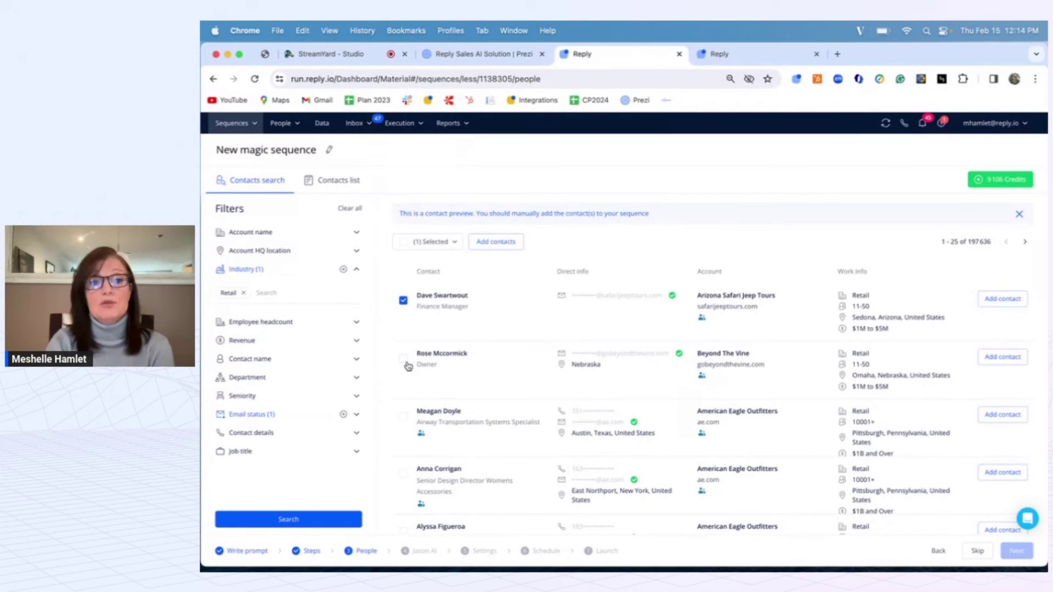
{"action": "left_click", "coordinate": [404, 243]}
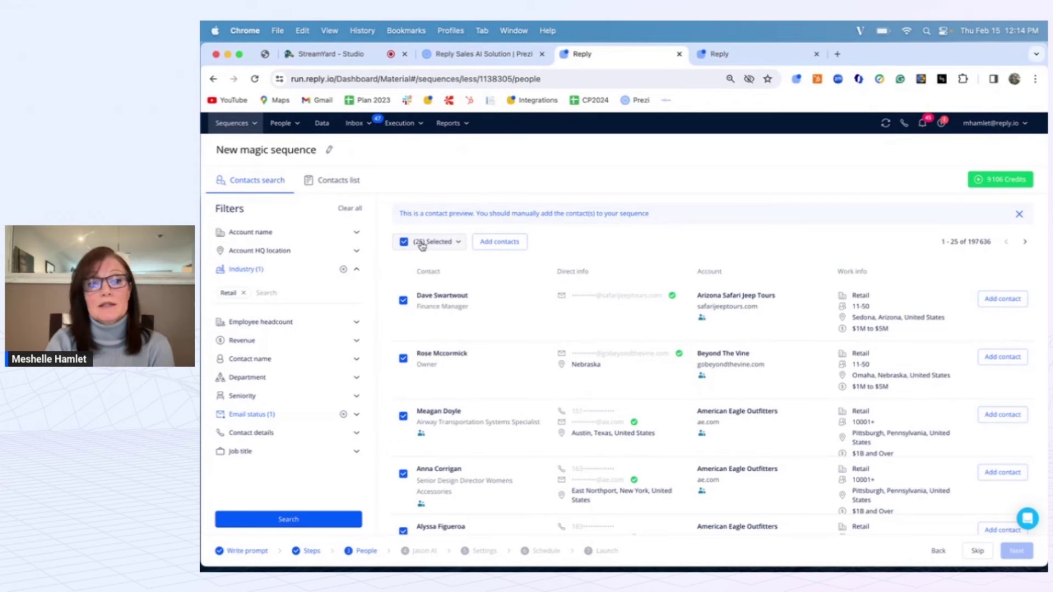
{"action": "left_click", "coordinate": [429, 246]}
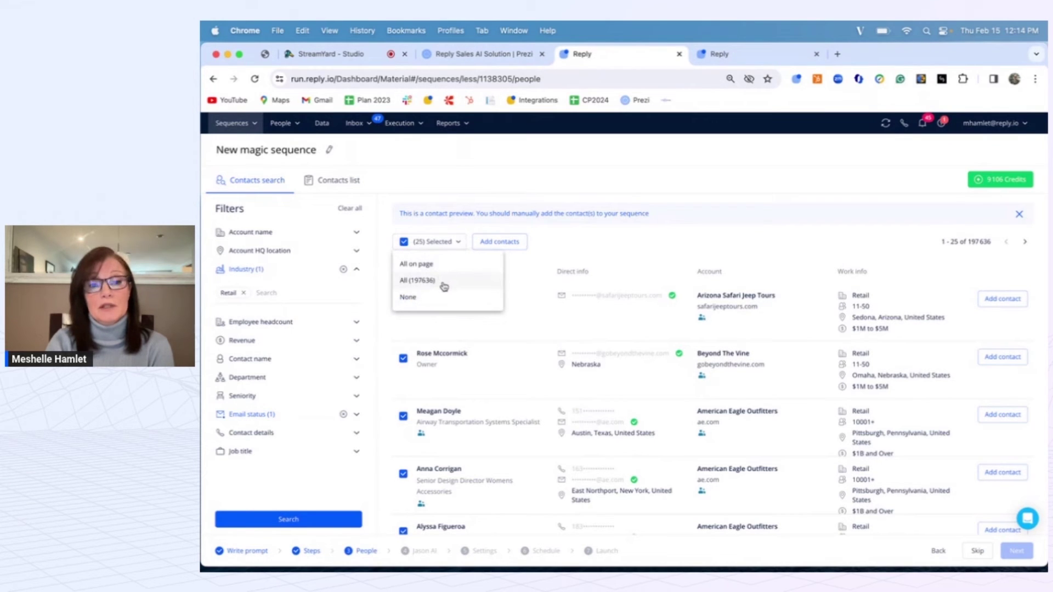
{"action": "left_click", "coordinate": [602, 246]}
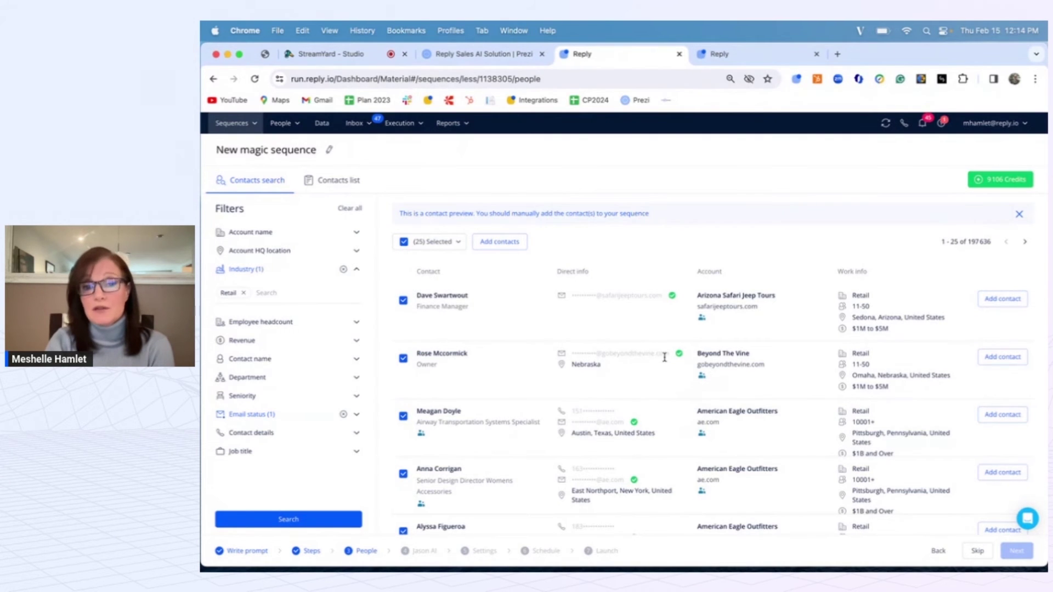
{"action": "scroll", "coordinate": [623, 377], "scroll_direction": "down", "scroll_amount": 2}
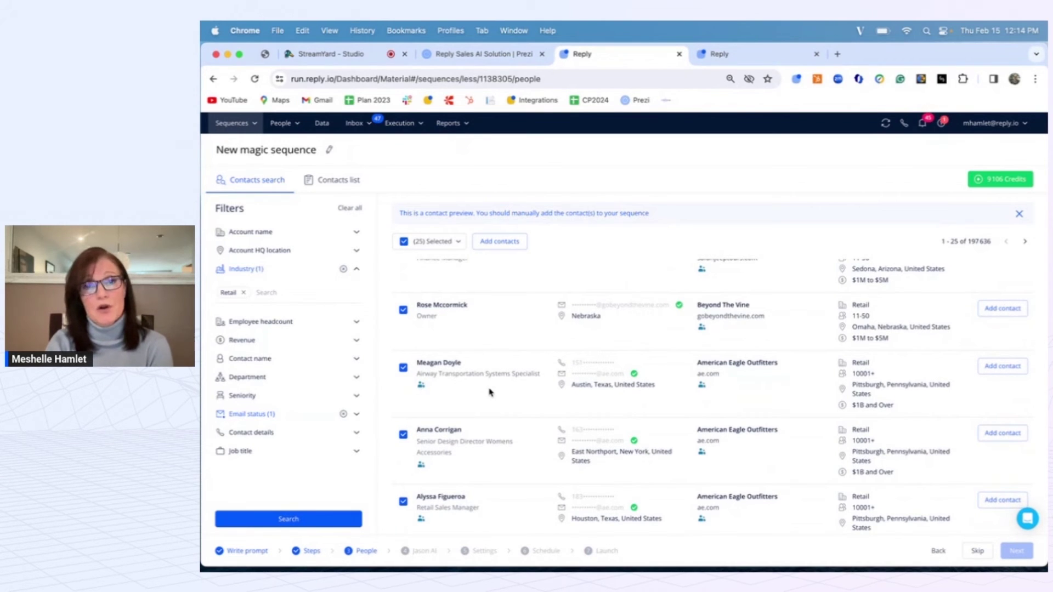
{"action": "scroll", "coordinate": [489, 392], "scroll_direction": "up", "scroll_amount": 3}
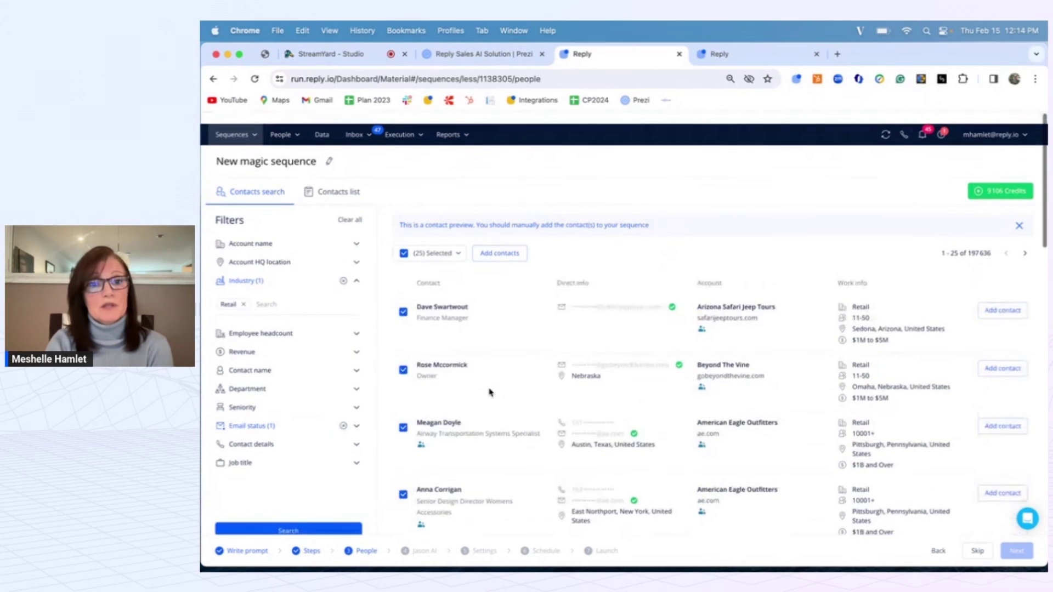
{"action": "left_click", "coordinate": [406, 245]}
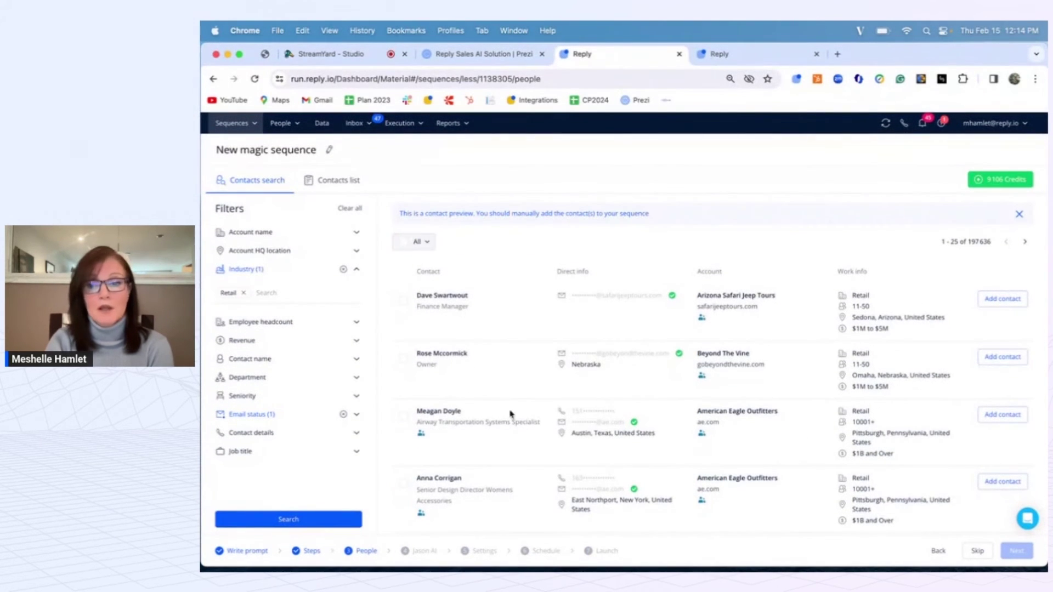
Step: Skip adding contacts and review the Jason AI reply settings, which save replies as drafts
{"action": "left_click", "coordinate": [979, 551]}
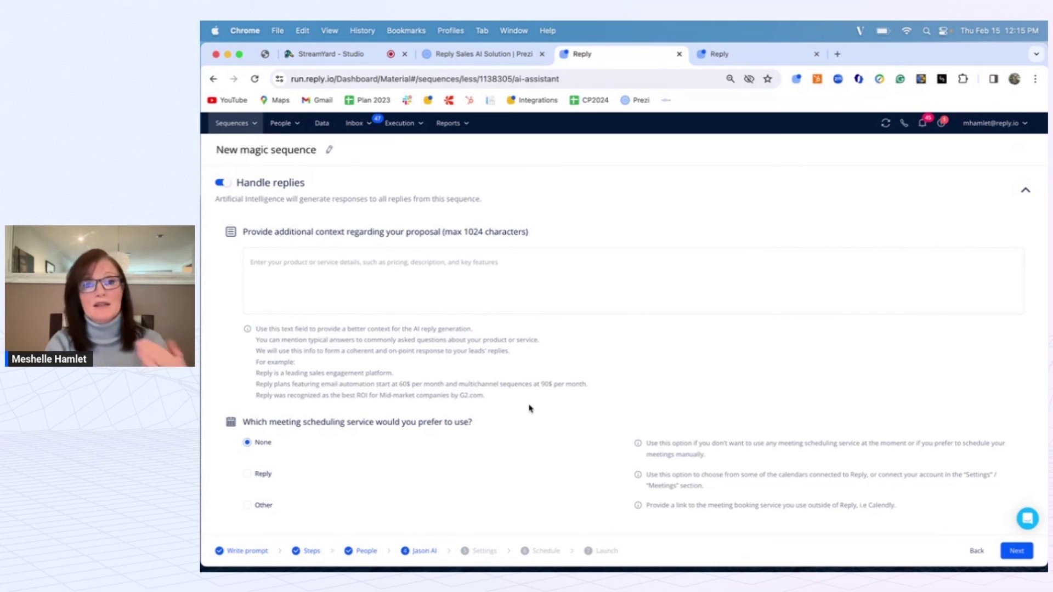
{"action": "scroll", "coordinate": [531, 408], "scroll_direction": "down", "scroll_amount": 2}
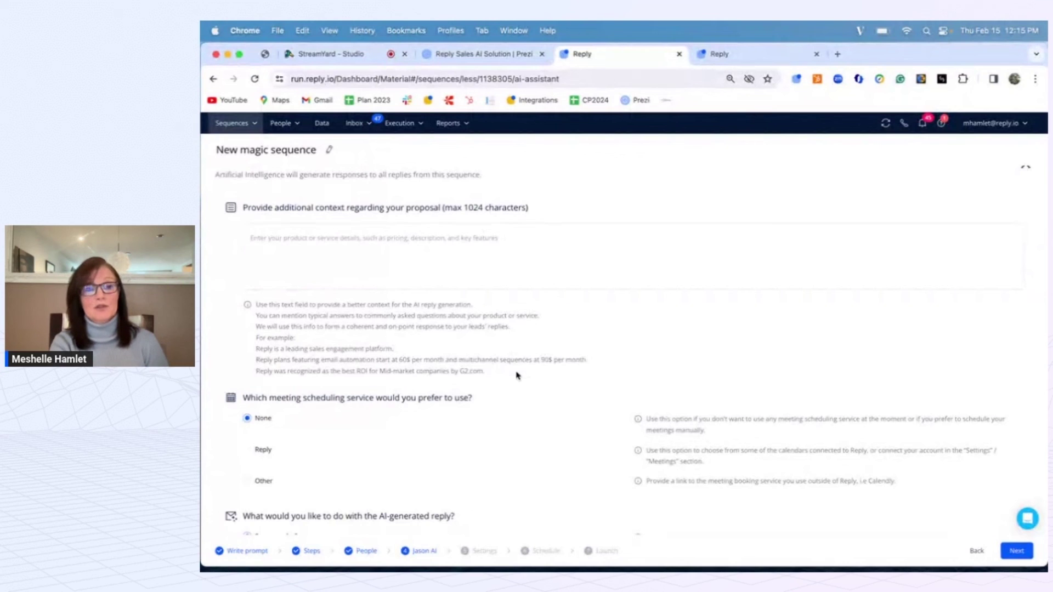
{"action": "scroll", "coordinate": [517, 376], "scroll_direction": "down", "scroll_amount": 3}
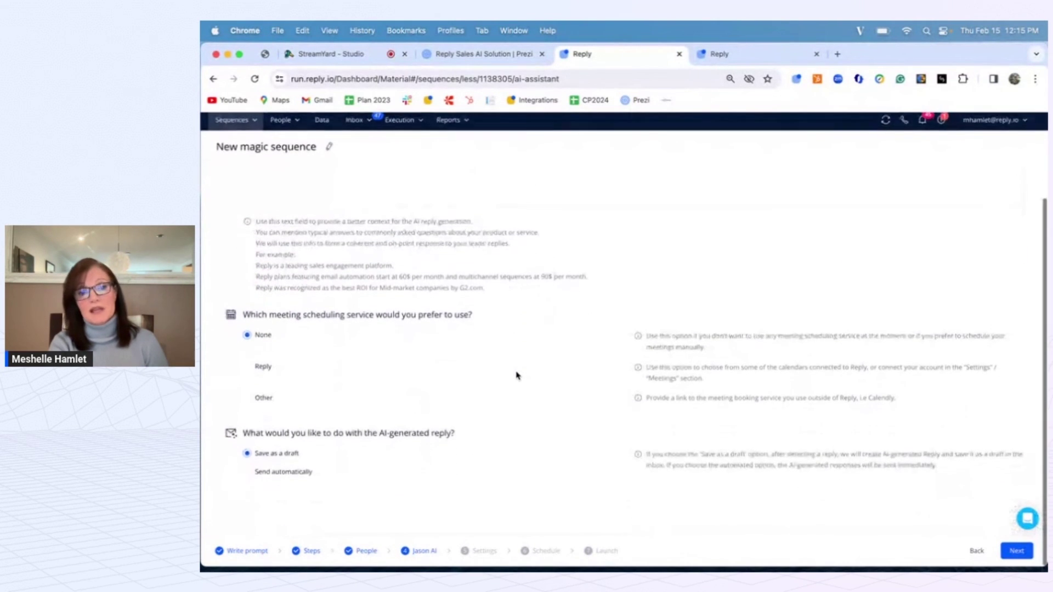